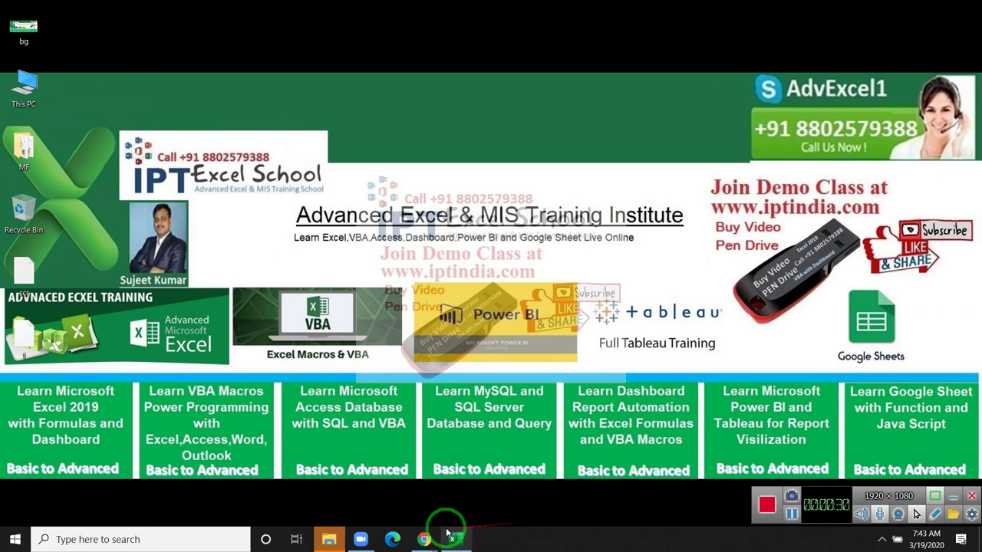
Step: Bring Chrome forward on the 'Channel comments - YouTube Studio' page
mouse_move(433, 533)
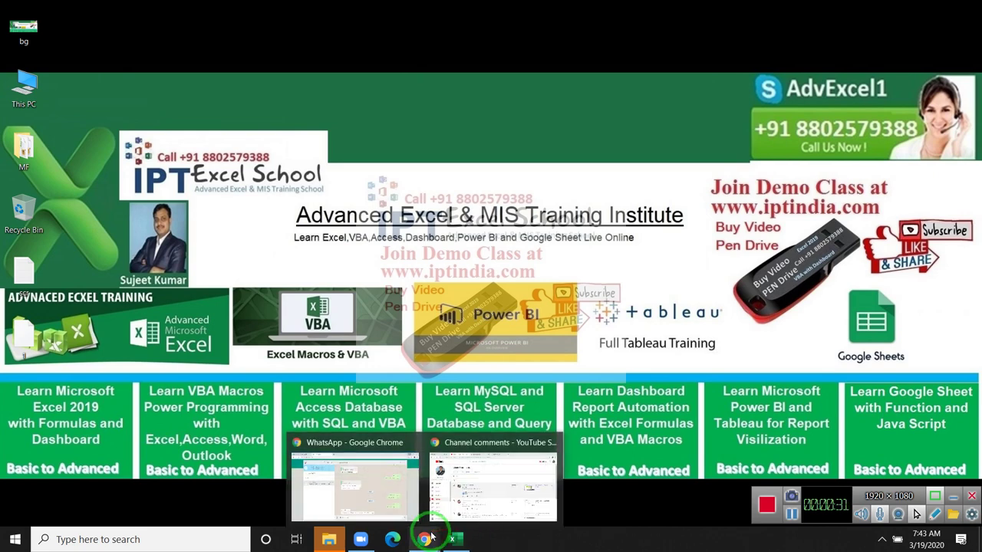
click(460, 502)
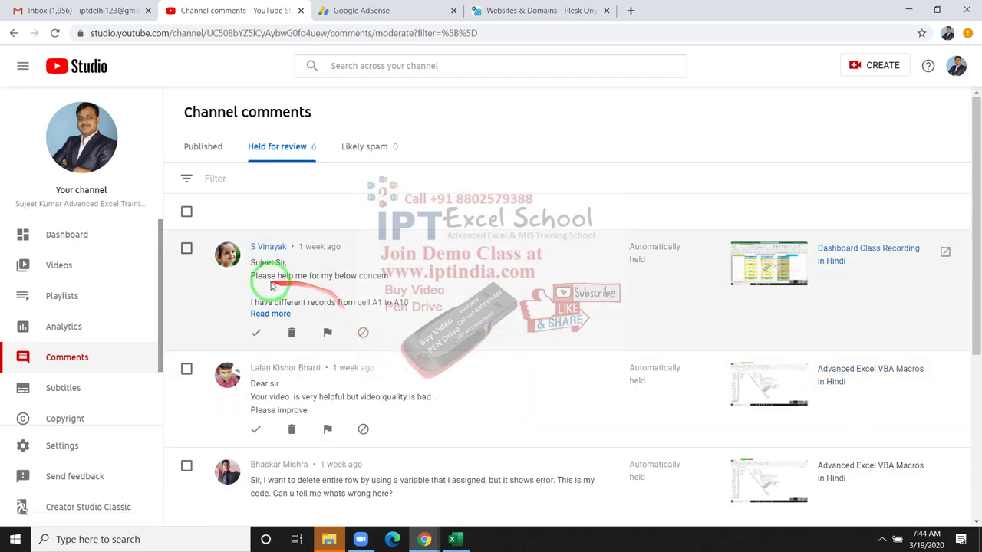
Step: Expand the first held comment's full text and select 'B1' within its question
click(263, 313)
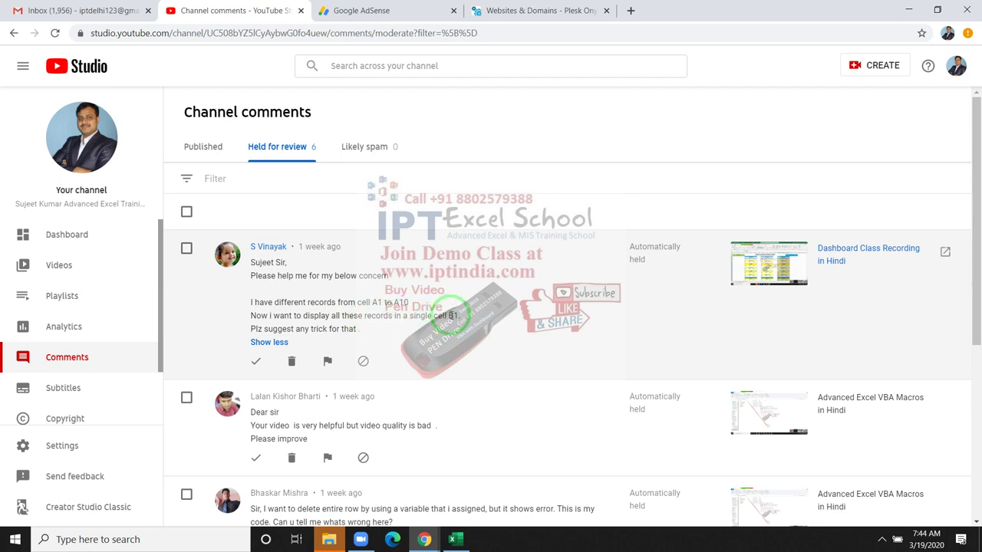
double_click(454, 315)
Step: In Excel, delete the month abbreviations from C1:C17, leaving only the names in A1:A14
click(453, 540)
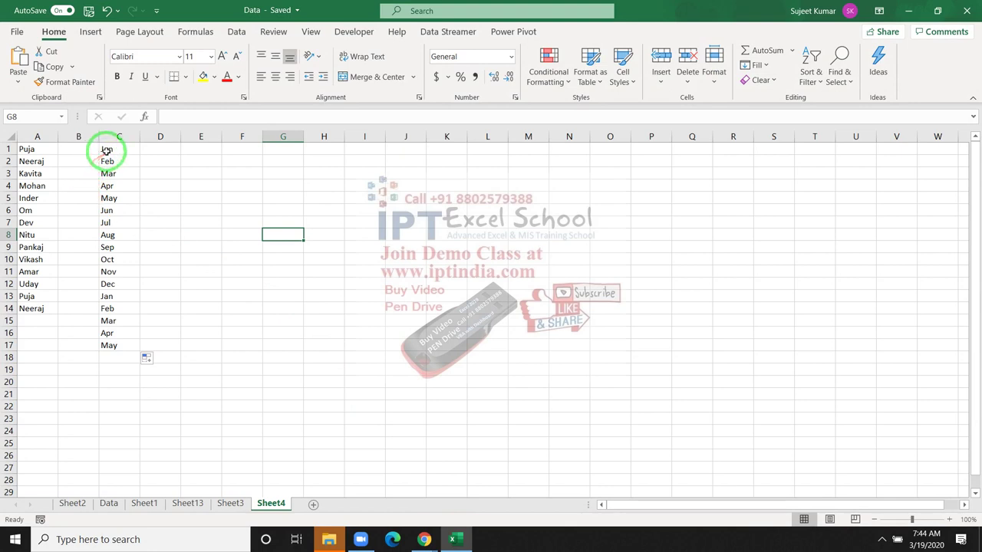
drag(108, 150, 109, 346)
key(Delete)
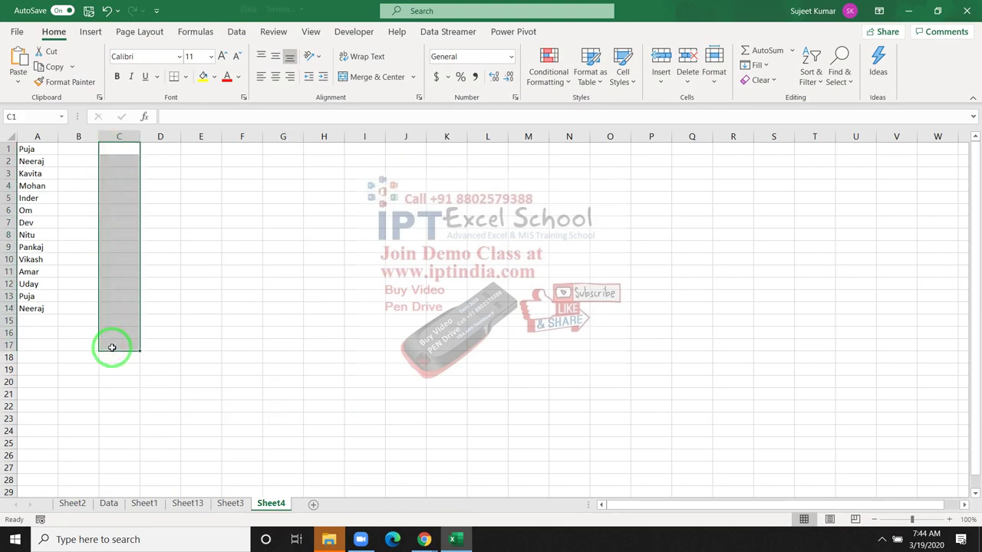
click(74, 150)
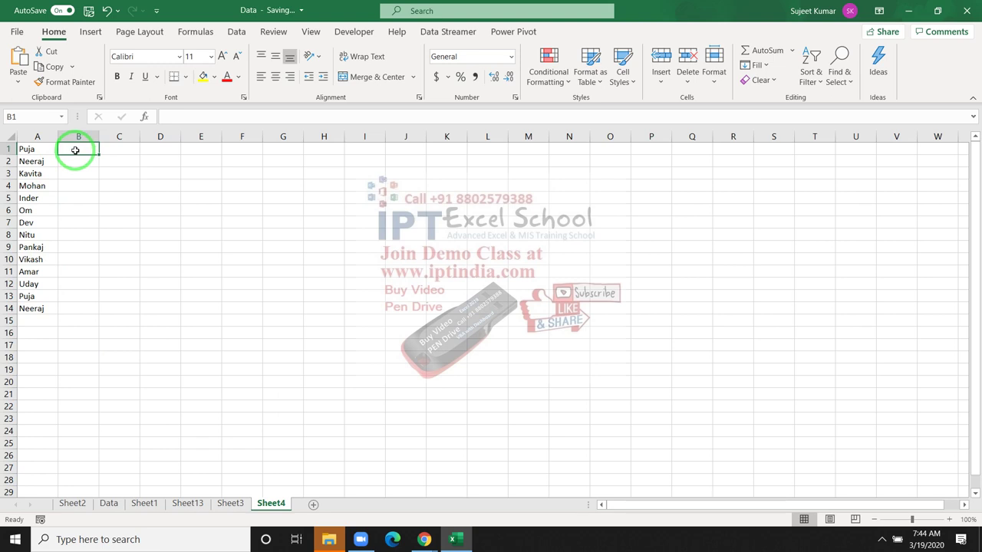
drag(46, 151, 32, 309)
click(77, 149)
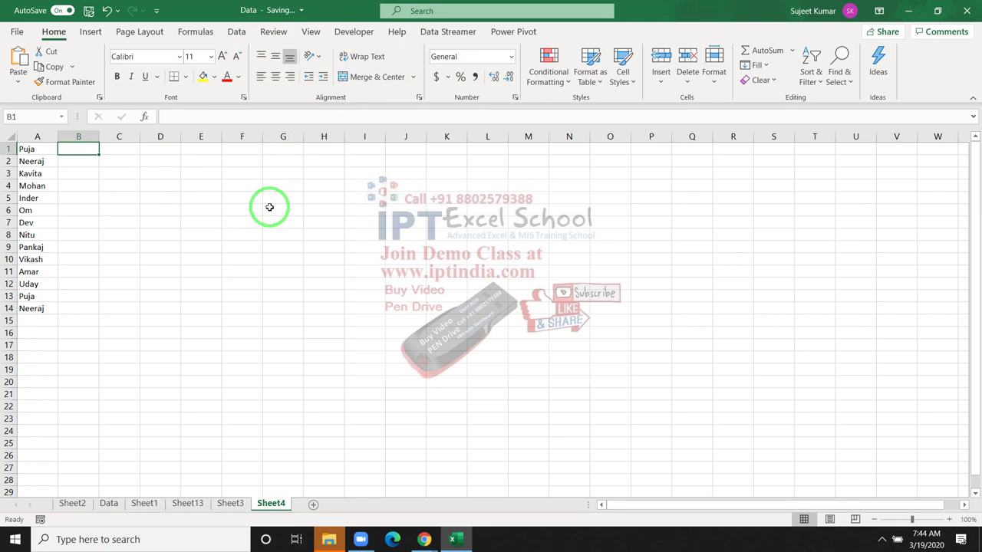
Step: Enter =TEXTJOIN(",",TRUE,A1:A14) in B1 to join the 14 names with commas
text(=)
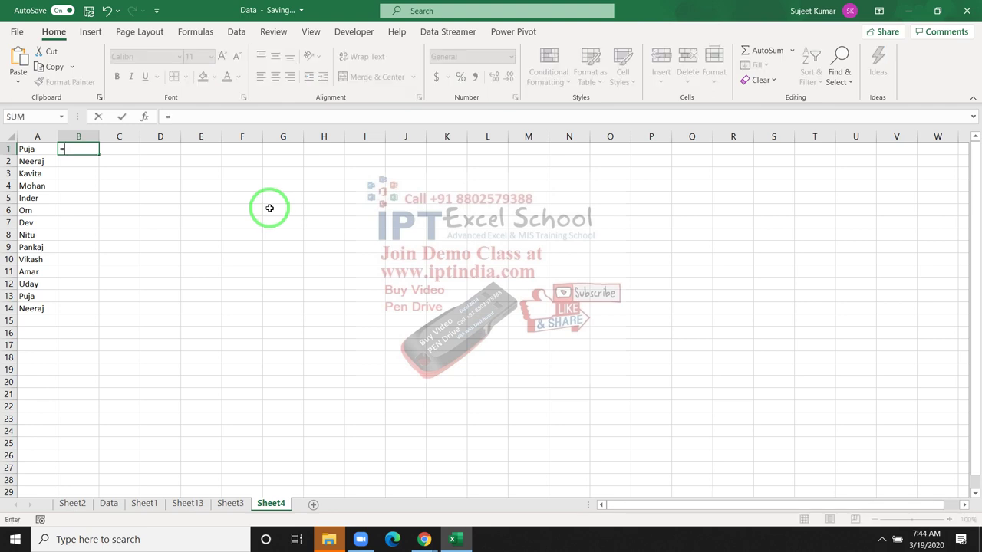
text(t)
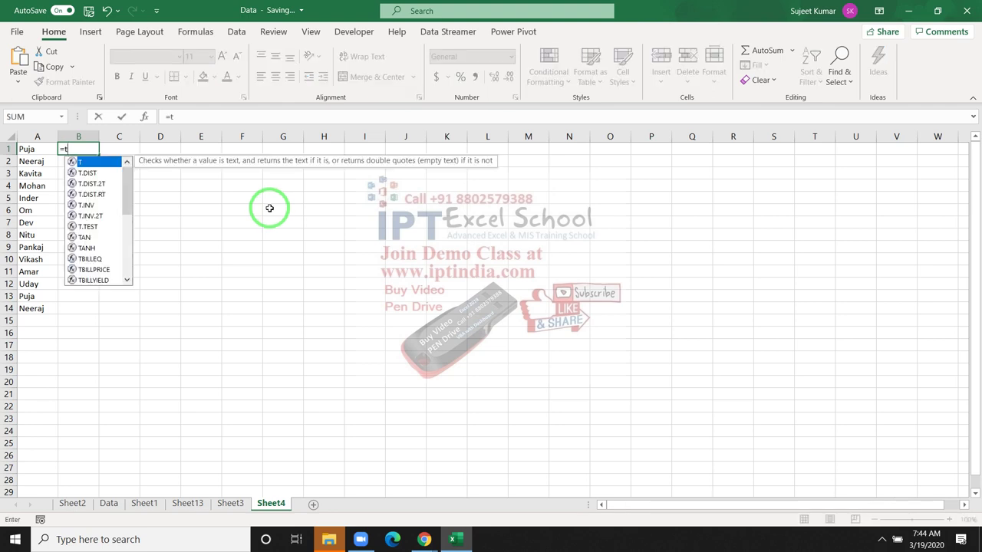
text(e)
key(Down)
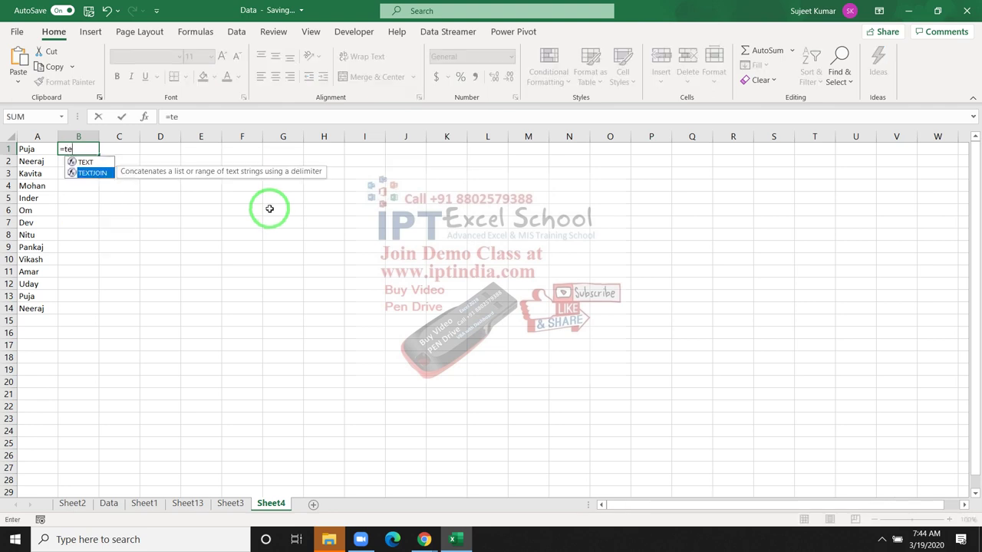
key(Tab)
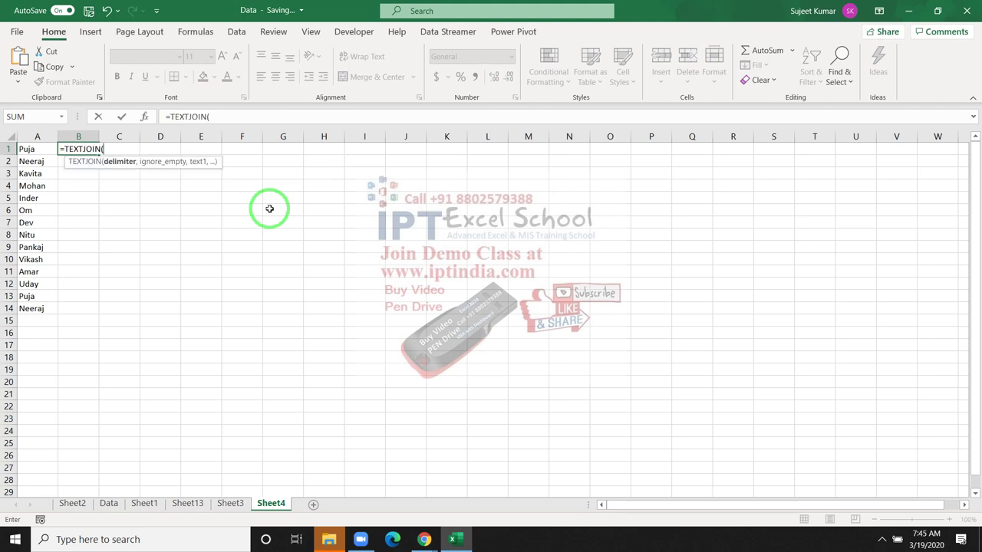
text(")
text(,")
text(,)
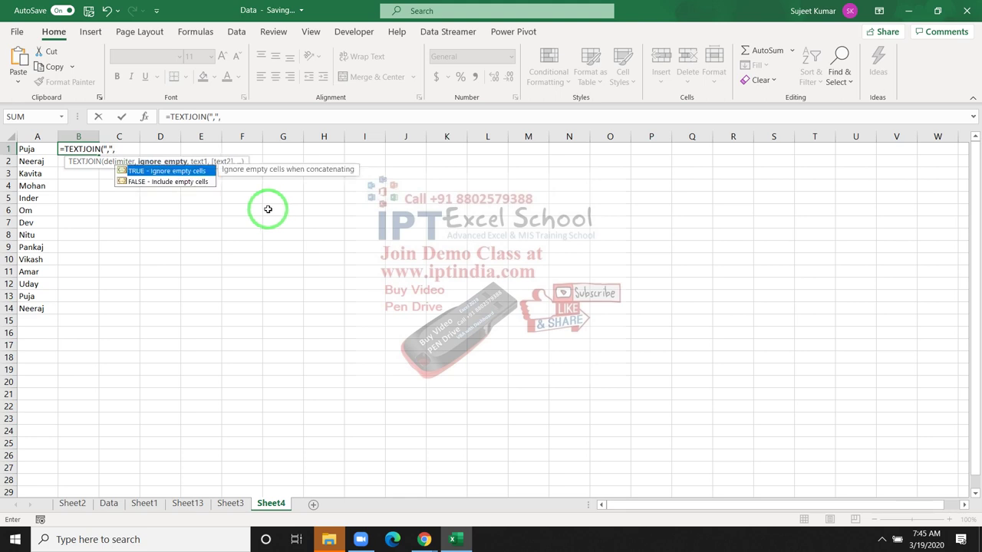
key(Tab)
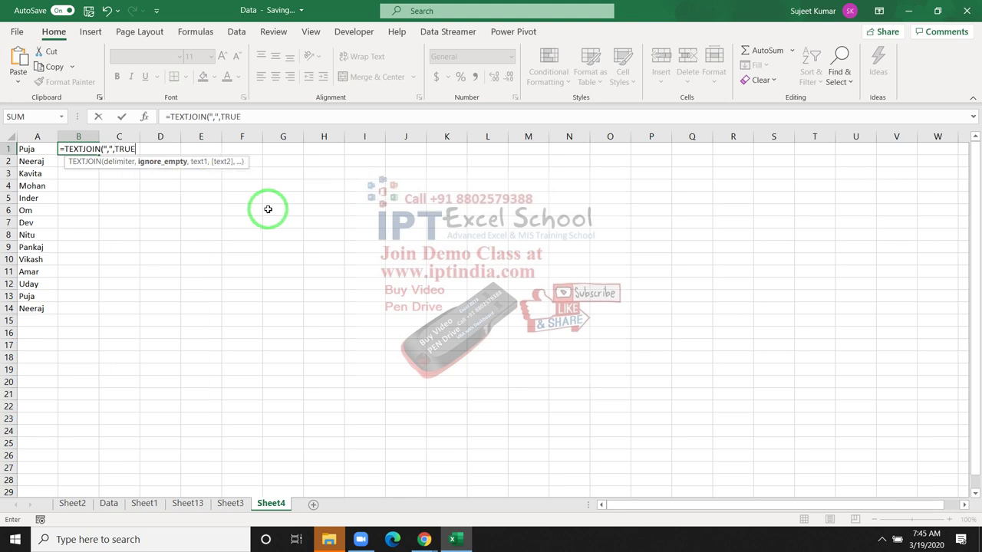
text(,)
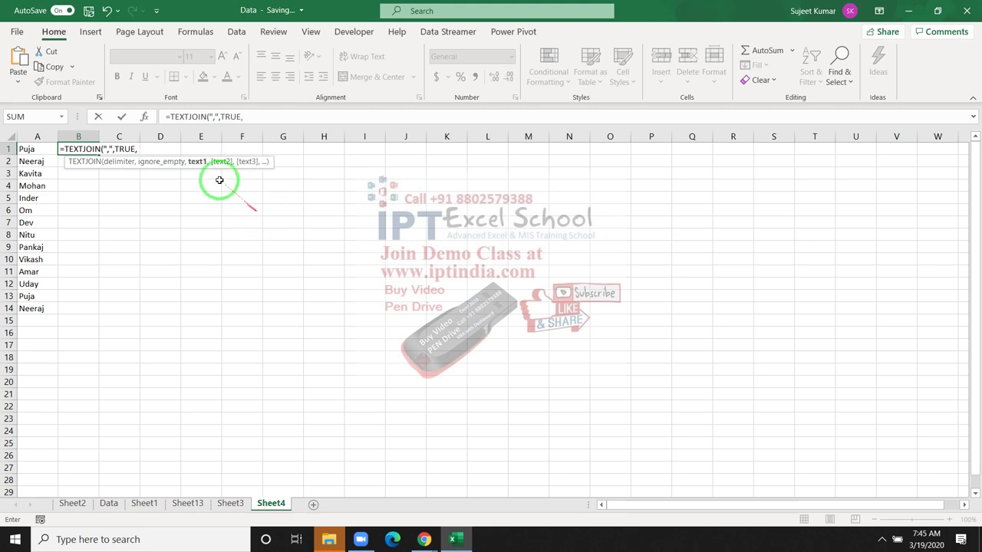
drag(35, 152, 40, 303)
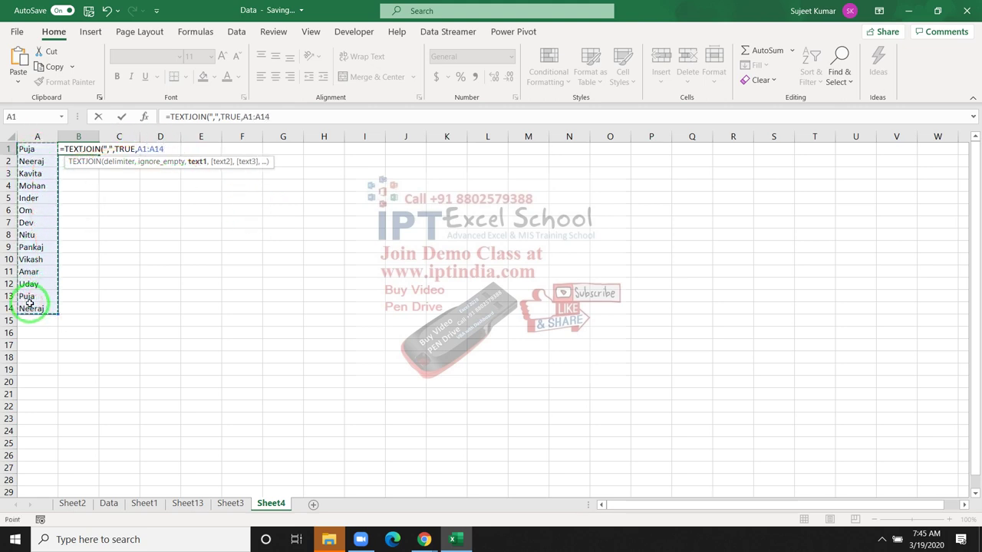
key(Return)
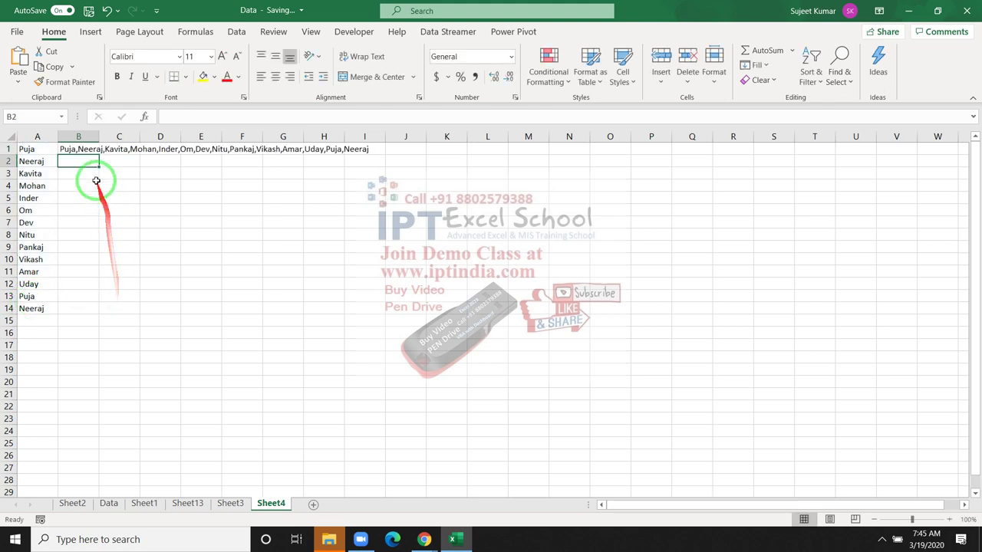
Step: Select B1, the names A1:A14, then the empty cells F3:G5 and B3
click(93, 150)
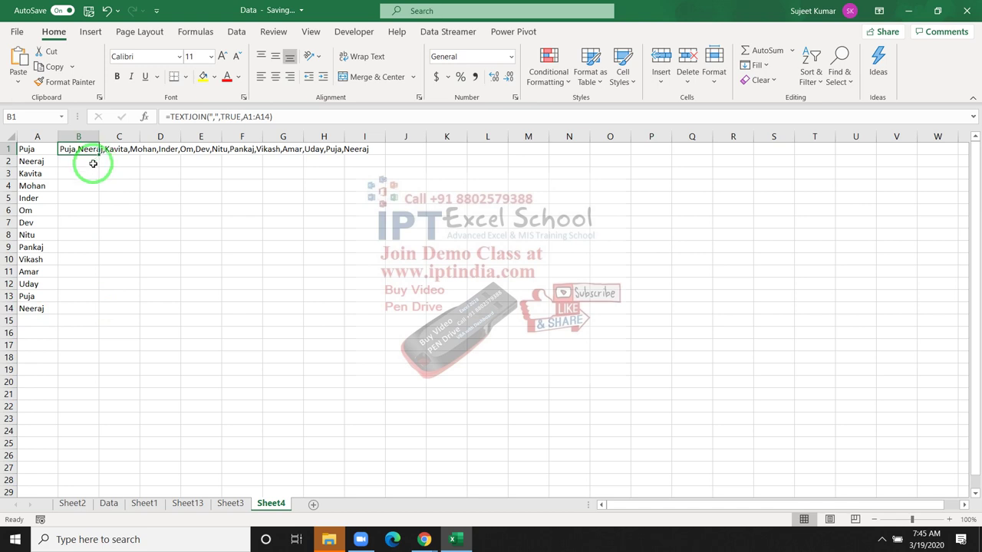
drag(29, 150, 36, 313)
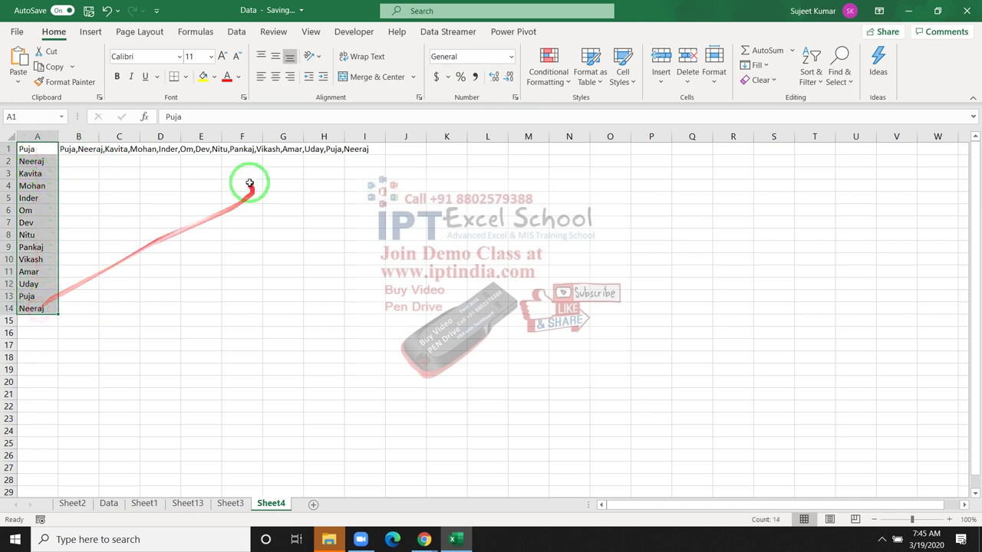
drag(249, 175, 290, 192)
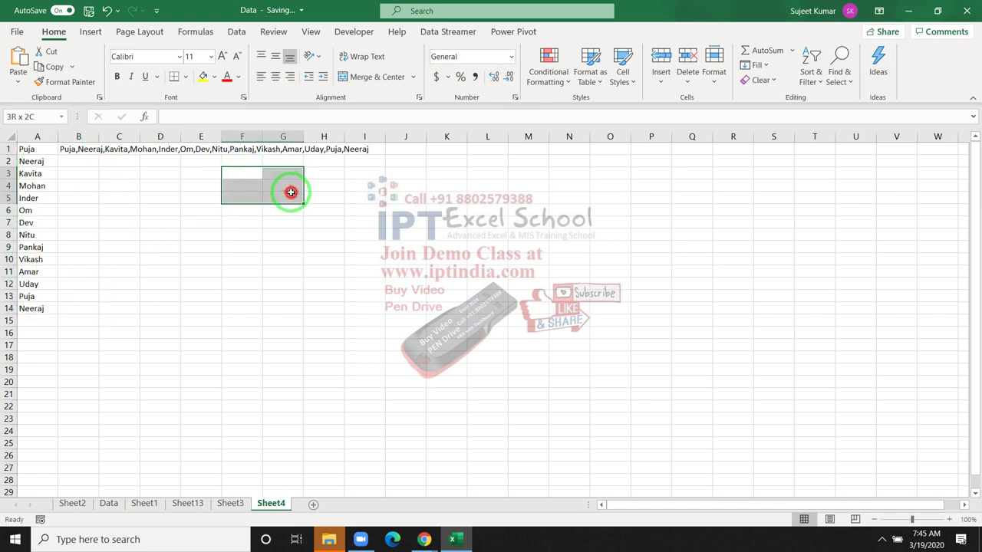
click(93, 176)
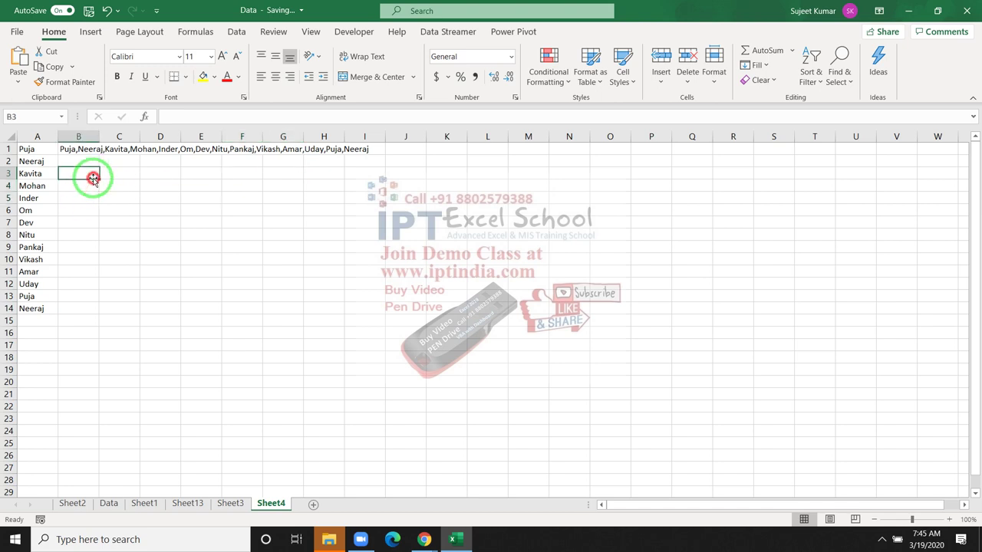
Step: Show the Developer tab and browse the Insert controls list without adding a control
click(338, 34)
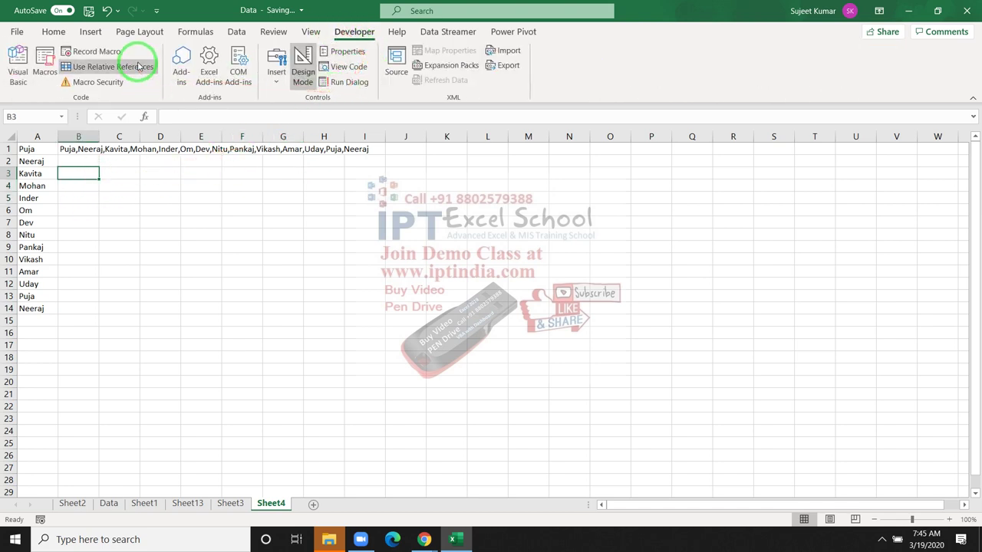
drag(144, 162, 210, 198)
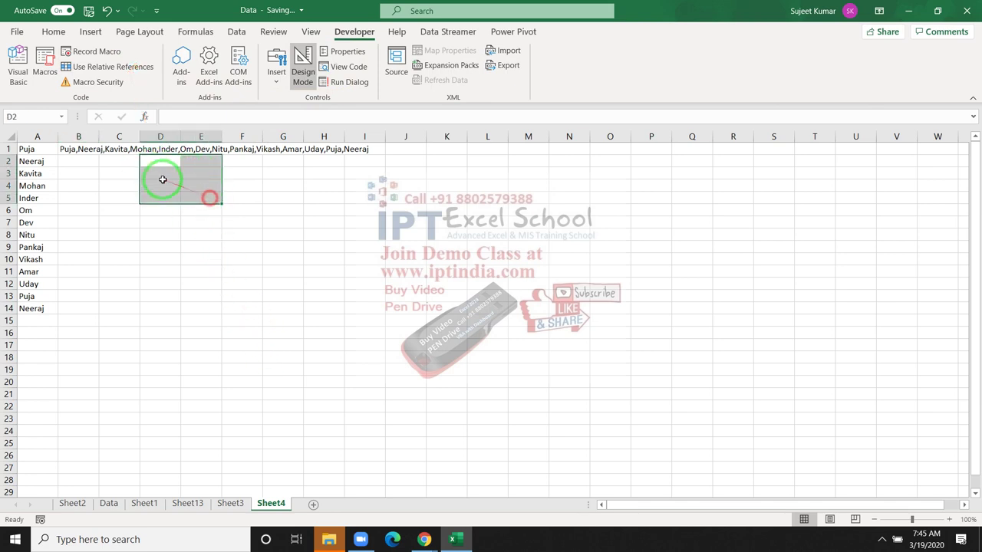
click(264, 209)
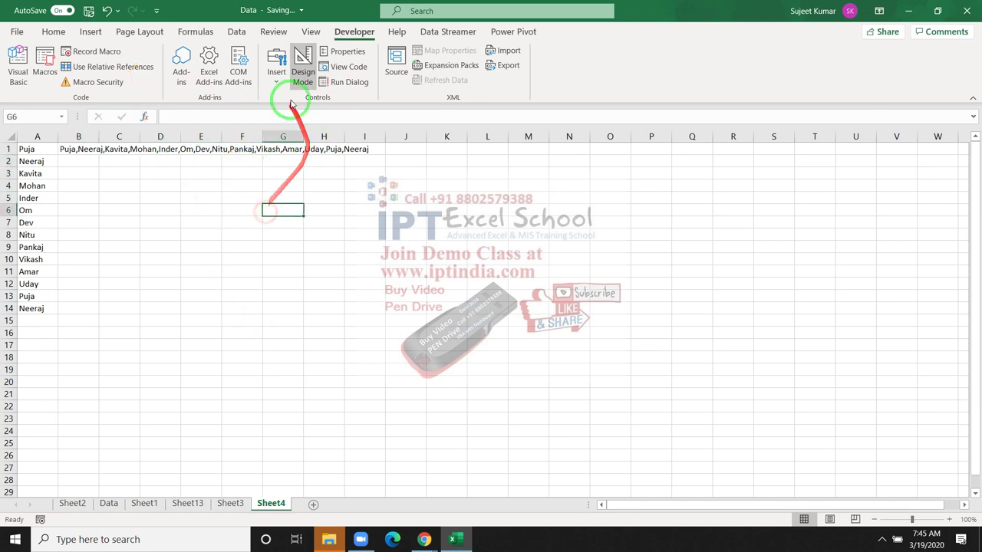
click(278, 83)
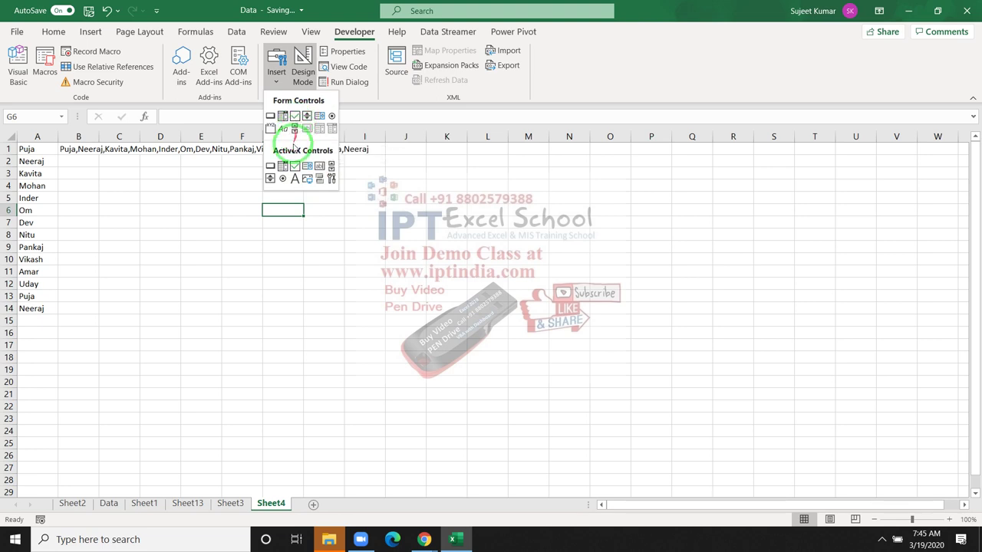
click(181, 197)
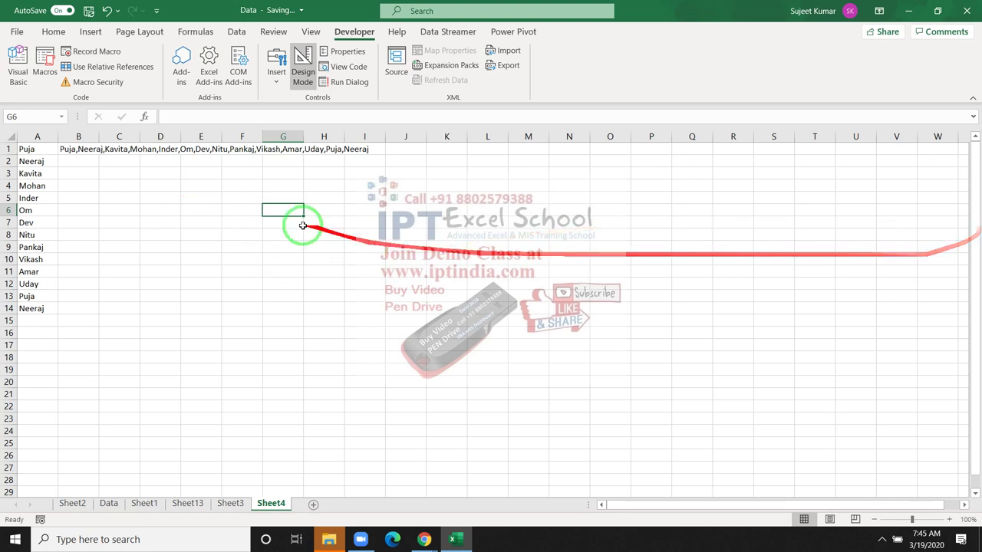
Step: Review B1's formula =TEXTJOIN(",",TRUE,A1:A14) in edit mode and leave it unchanged
click(79, 151)
double_click(78, 151)
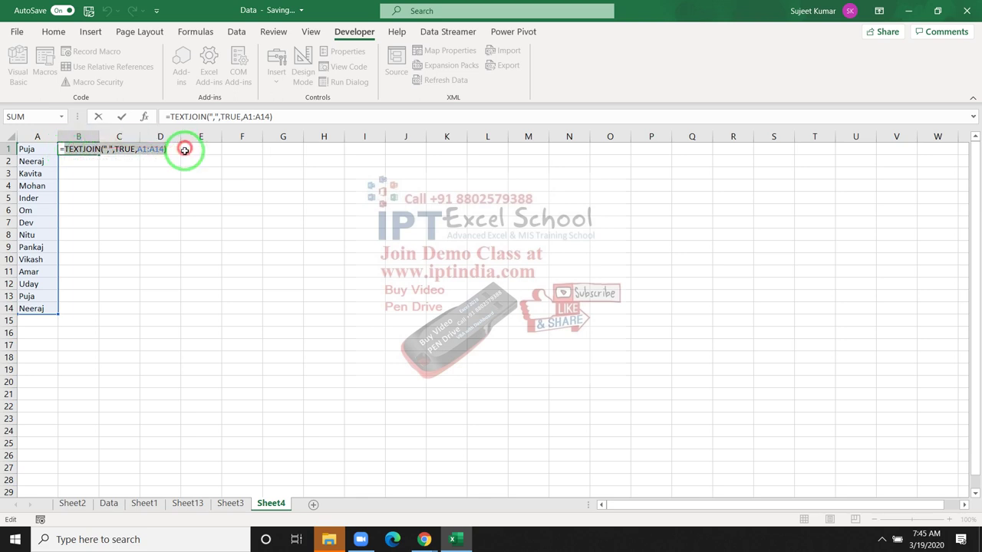
drag(63, 148, 180, 147)
key(Escape)
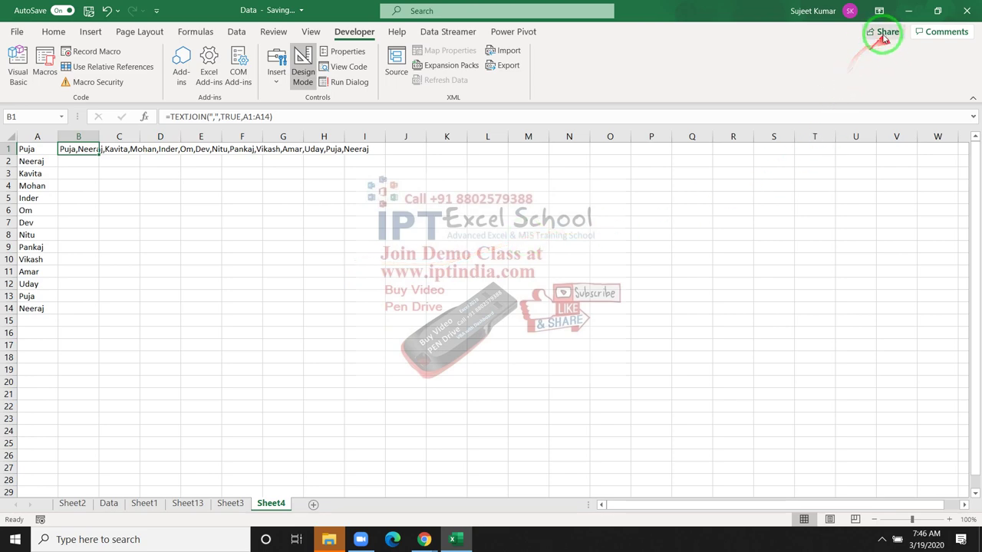
Step: Minimize Excel, read the first held YouTube Studio comment, then show the desktop
click(909, 11)
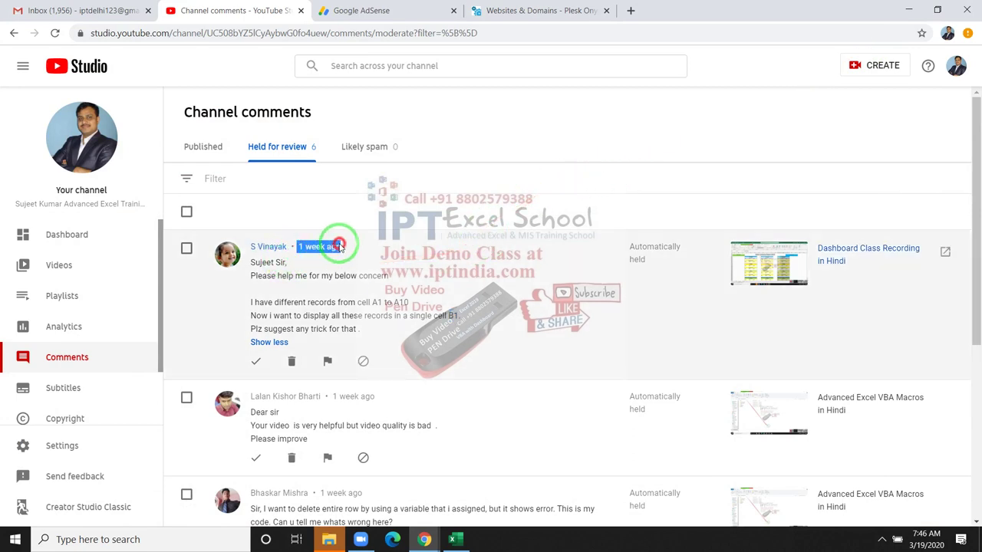
drag(299, 246, 341, 247)
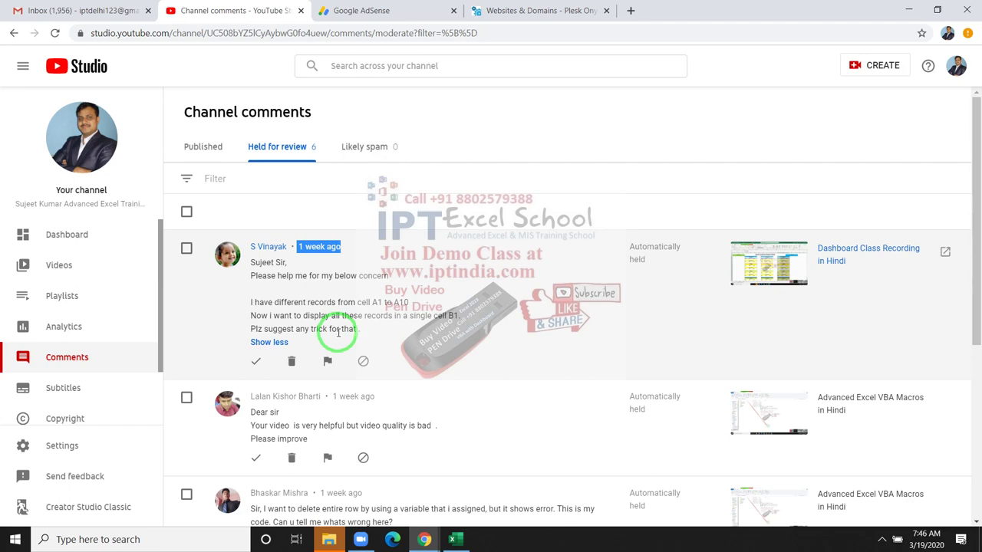
key(super+d)
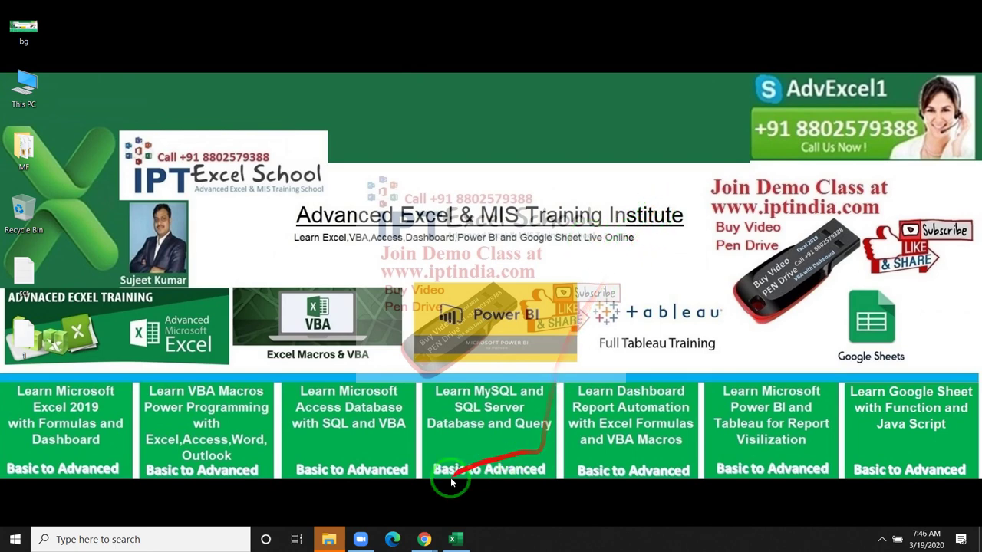
click(369, 542)
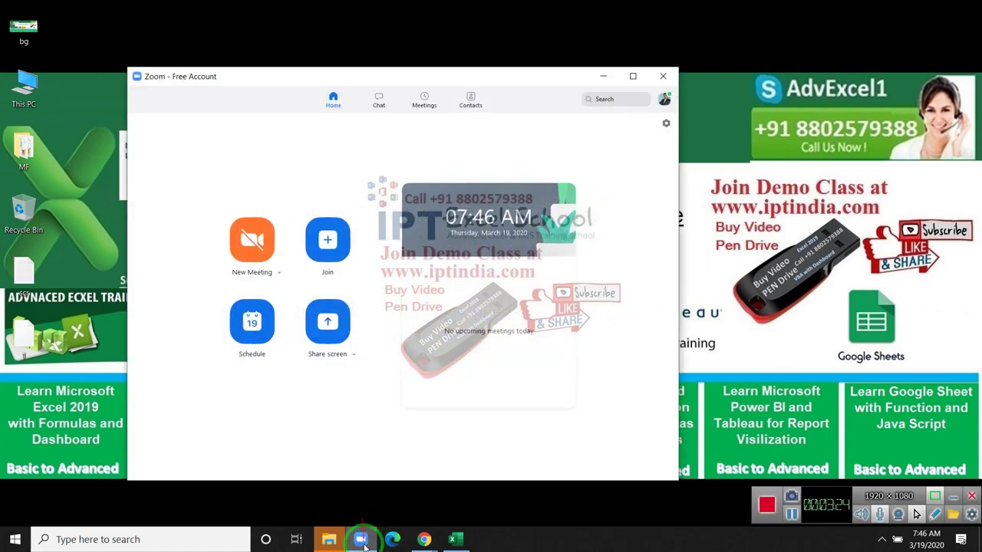
mouse_move(365, 545)
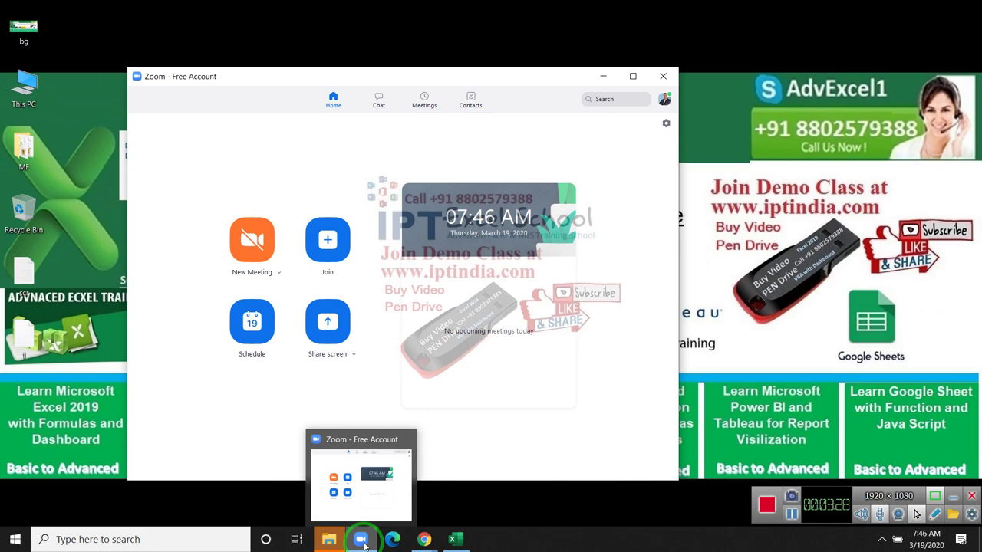
click(364, 542)
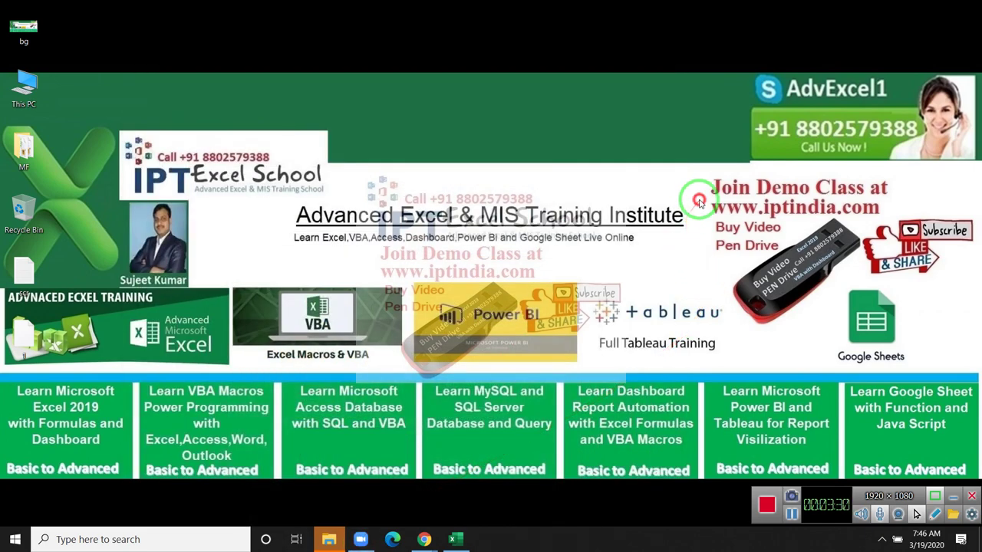
drag(699, 201, 900, 223)
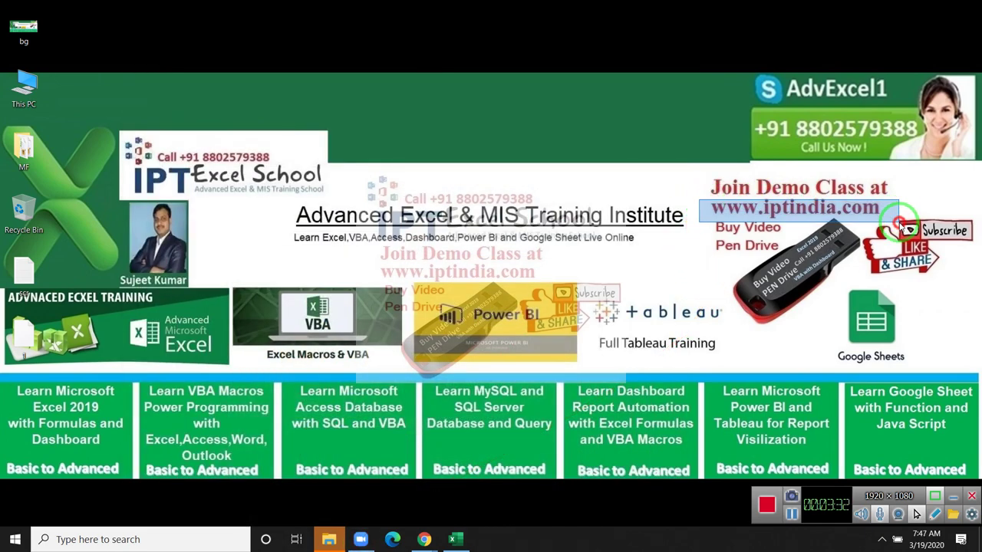
drag(900, 224, 900, 223)
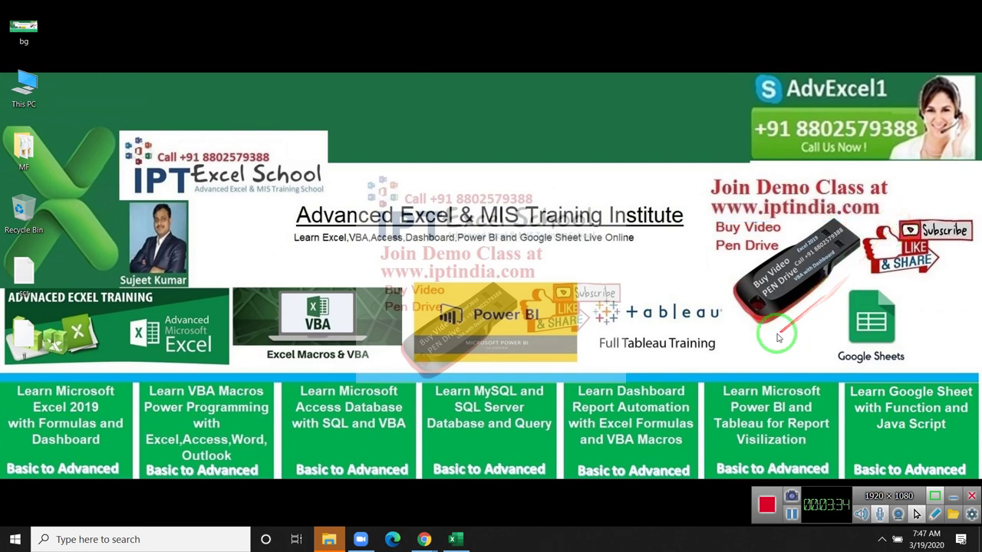